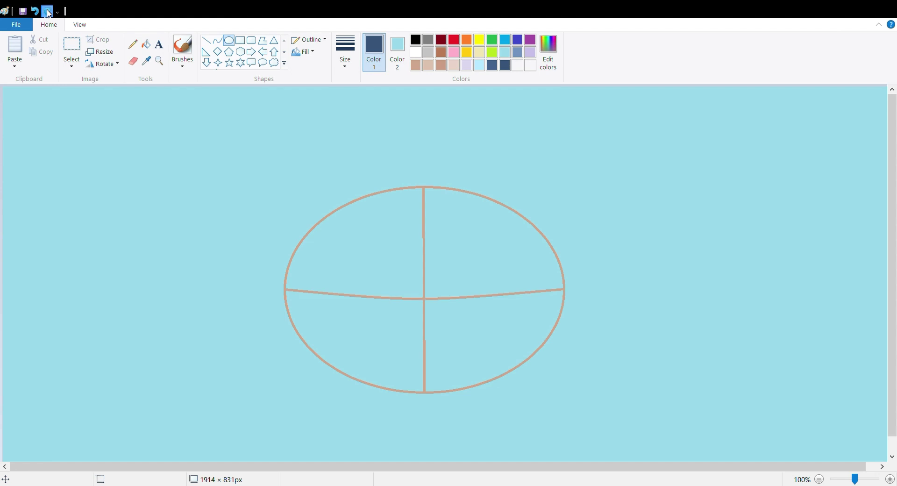
# Redo the two large eye circles above the head guide and the nose oval between them
pyautogui.click(48, 14)
pyautogui.click(48, 13)
pyautogui.click(48, 13)
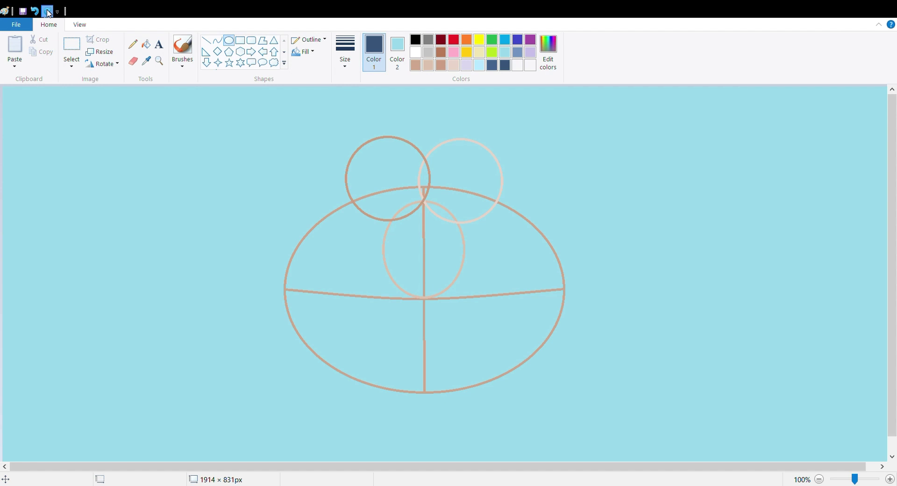
# Redo the curved lip line, the open mouth outline below it and the small circle inside the left eye
pyautogui.click(48, 13)
pyautogui.click(48, 13)
pyautogui.click(49, 14)
pyautogui.click(49, 13)
pyautogui.click(48, 13)
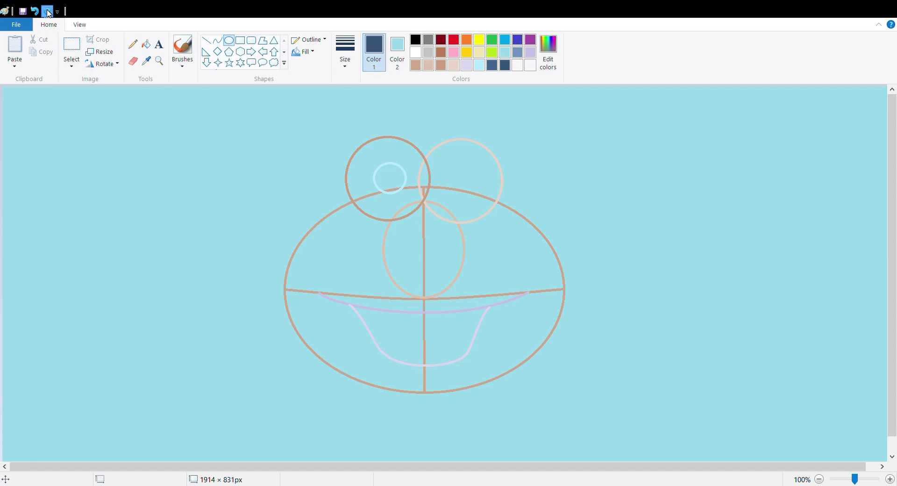
# Redo the dark blue pupil circles in both eyes
pyautogui.click(48, 12)
pyautogui.click(48, 13)
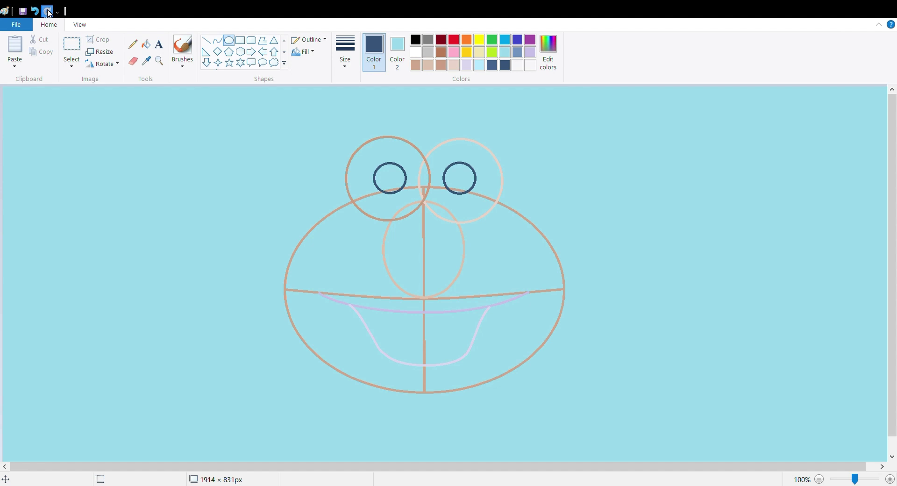
pyautogui.click(48, 13)
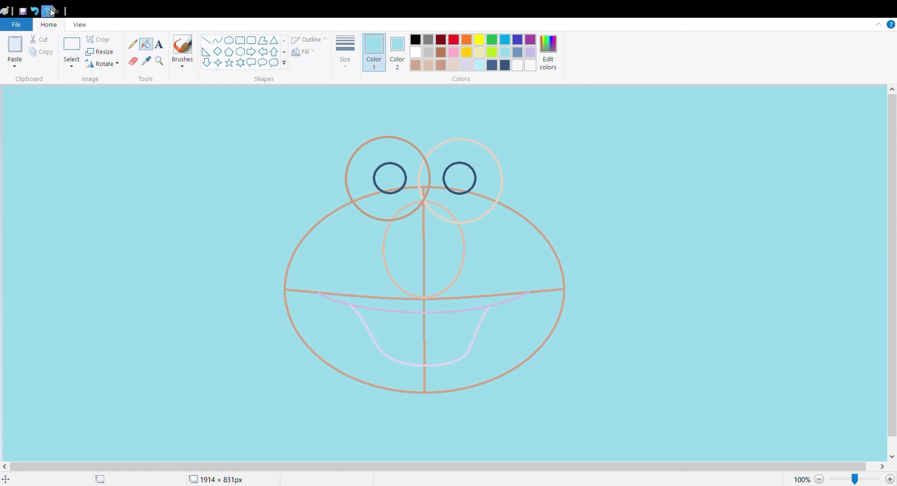
# Redo the removal of the head outline and overlapping arc inside the eyes and the vertical guide inside the nose
pyautogui.click(48, 11)
pyautogui.click(51, 12)
pyautogui.click(50, 13)
pyautogui.click(51, 13)
pyautogui.click(51, 12)
pyautogui.click(51, 12)
pyautogui.click(50, 12)
pyautogui.click(51, 12)
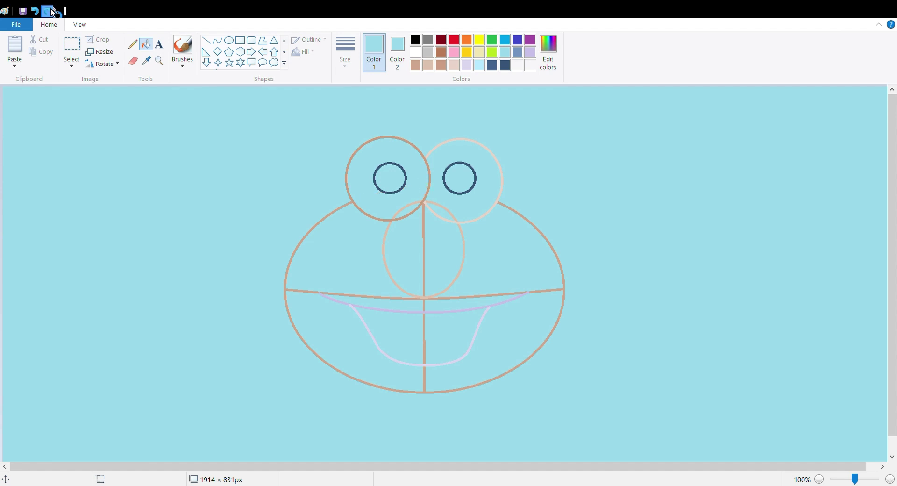
pyautogui.click(51, 12)
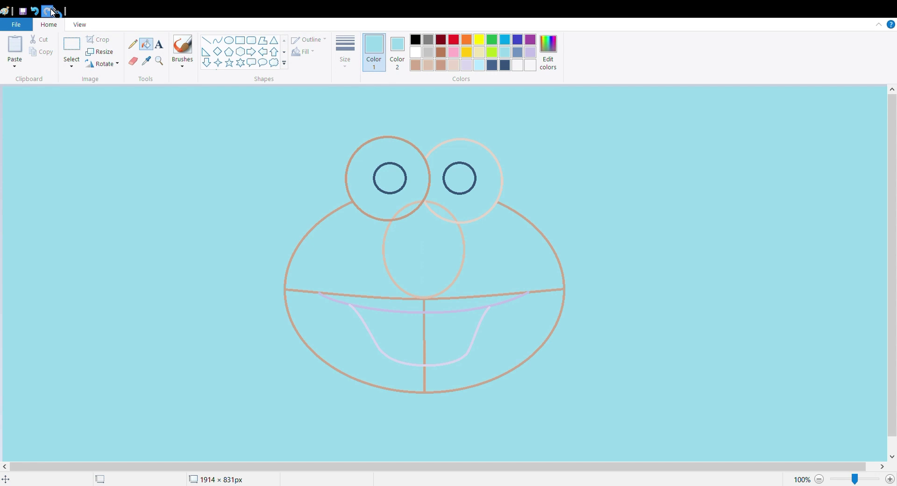
pyautogui.click(36, 12)
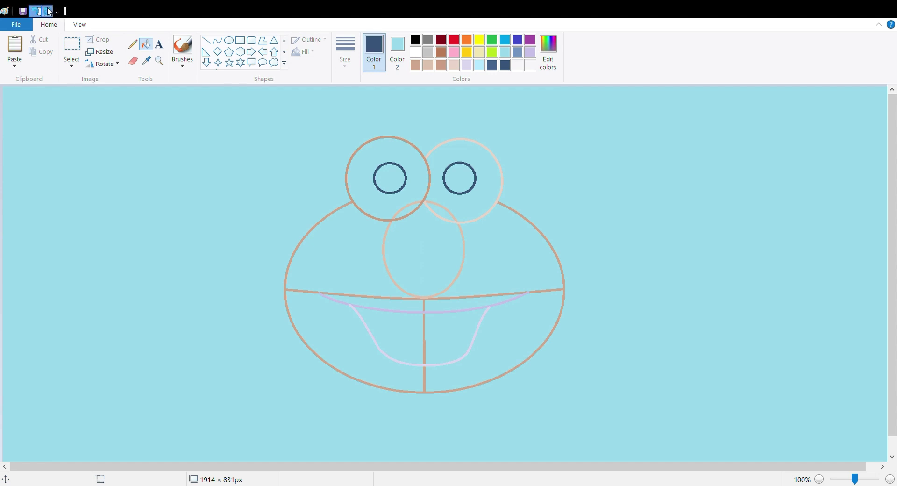
# Redo the small highlight circles in both pupils and the first black fur stroke below the left eye
pyautogui.click(49, 12)
pyautogui.click(50, 11)
pyautogui.click(49, 11)
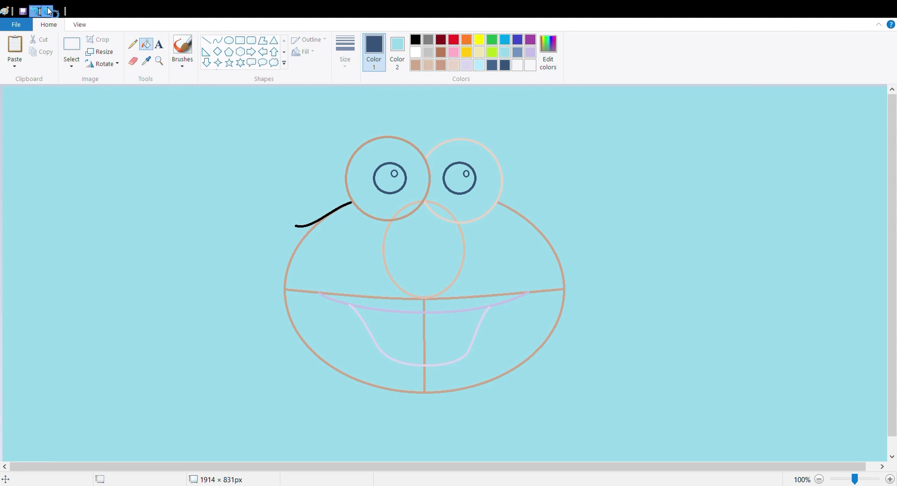
# Redo the jagged black fur strokes down the upper left side of the head to below the horizontal guide
pyautogui.click(49, 11)
pyautogui.click(49, 11)
pyautogui.click(49, 12)
pyautogui.click(50, 11)
pyautogui.click(50, 12)
pyautogui.click(50, 11)
pyautogui.click(49, 11)
pyautogui.click(49, 12)
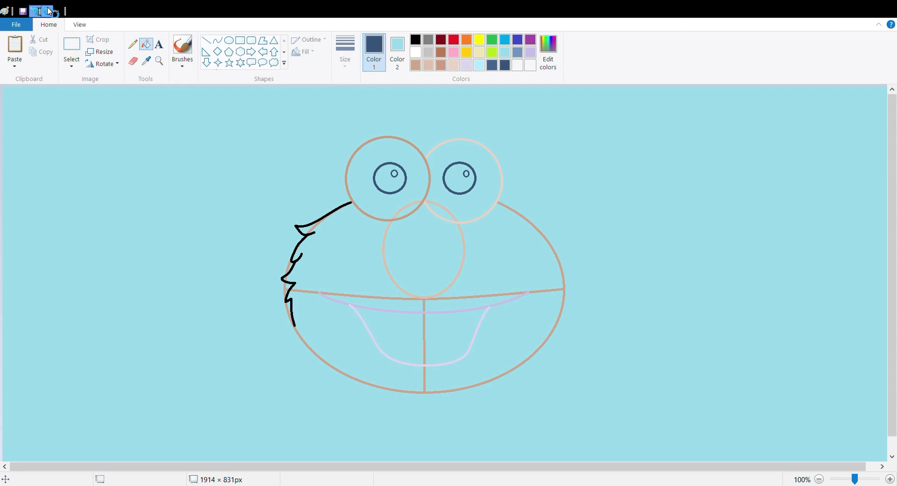
# Redo the black fur strokes along the lower left side of the head toward the chin
pyautogui.click(49, 12)
pyautogui.click(49, 11)
pyautogui.click(49, 11)
pyautogui.click(49, 11)
pyautogui.click(50, 11)
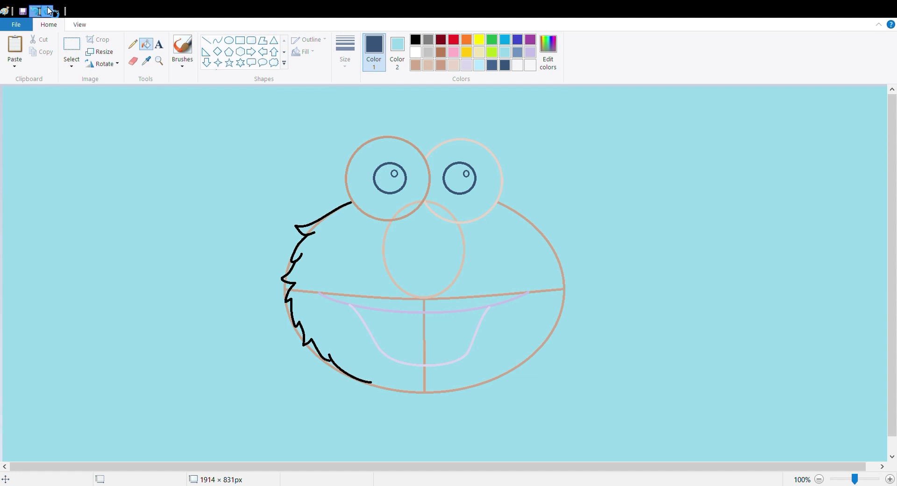
pyautogui.click(49, 11)
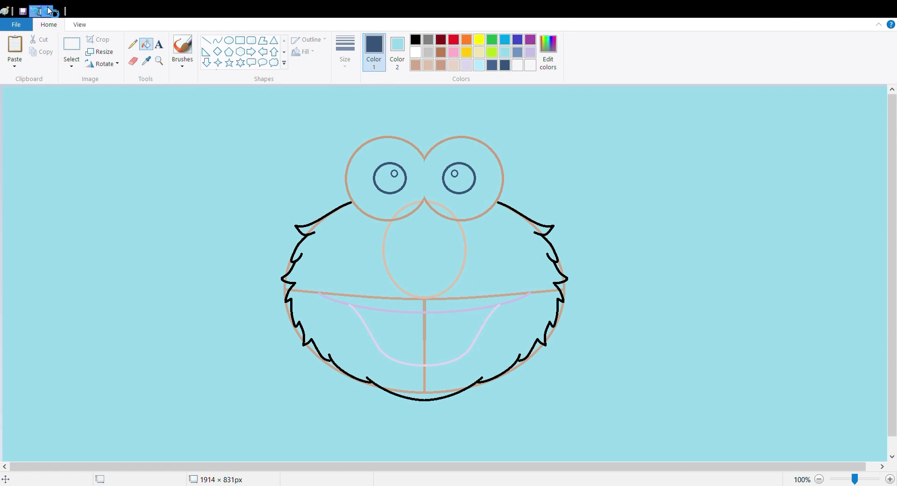
# Redo the black outlines of both eyes and the dark blue fills of the pupils
pyautogui.click(50, 9)
pyautogui.click(50, 10)
pyautogui.click(50, 9)
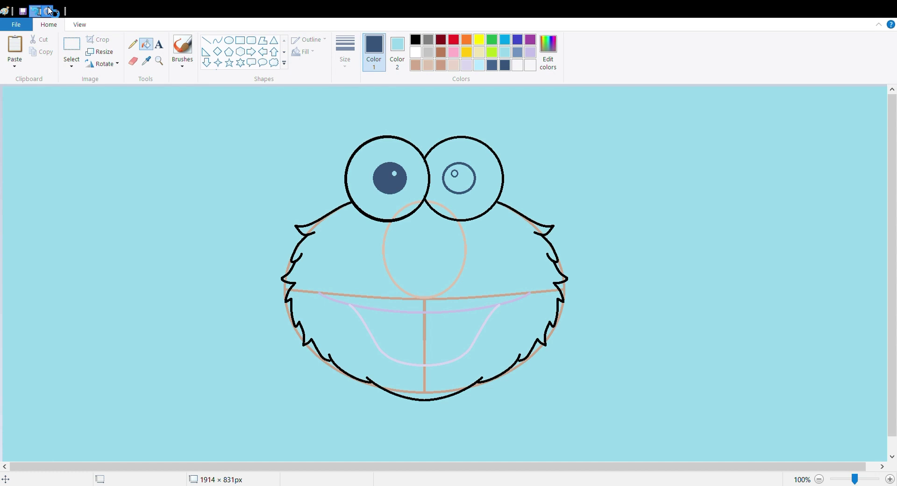
pyautogui.click(50, 9)
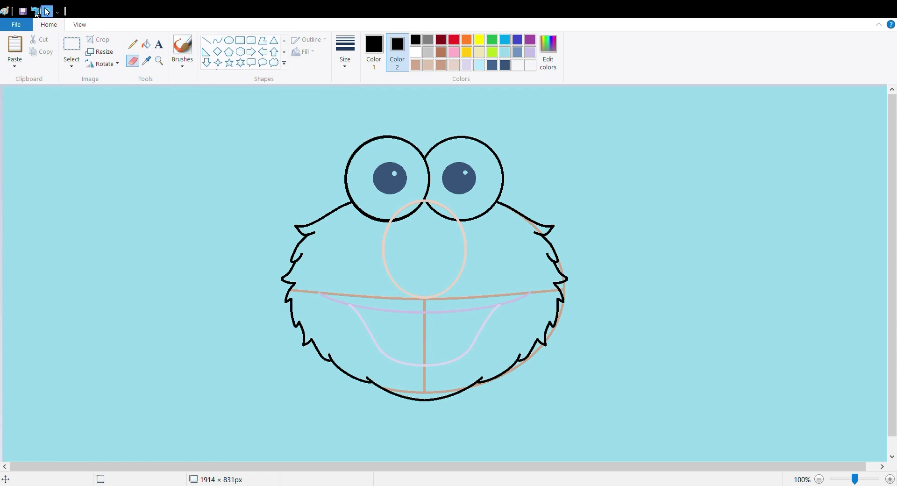
# Redo the removal of the tan head guide around the chin and the right fur edge
pyautogui.click(47, 12)
pyautogui.click(48, 11)
pyautogui.click(47, 12)
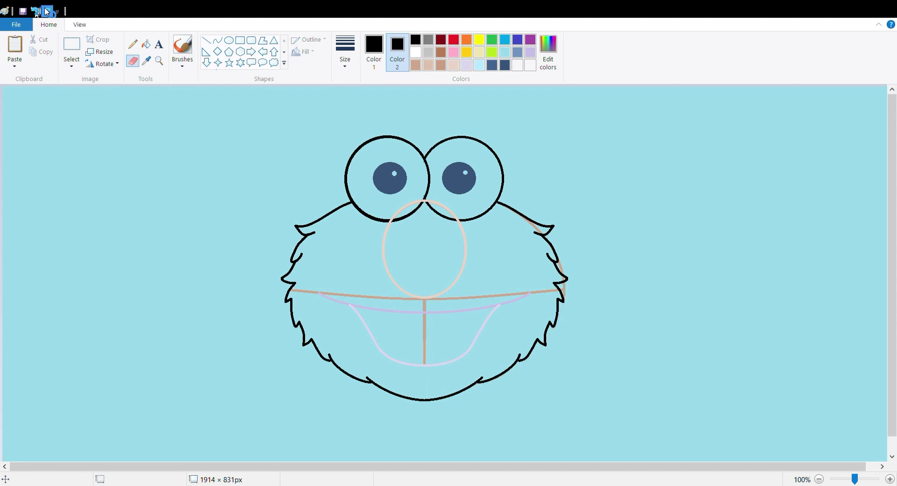
pyautogui.click(47, 11)
pyautogui.click(47, 12)
pyautogui.click(47, 12)
# Redo the black mouth corners and the wavy black upper lip from the left corner past the centre
pyautogui.click(48, 11)
pyautogui.click(47, 11)
pyautogui.click(47, 11)
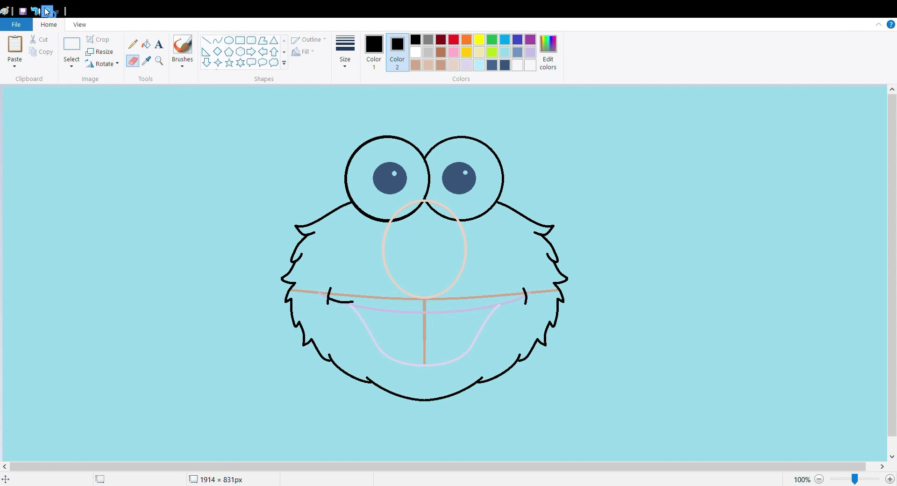
pyautogui.click(47, 12)
pyautogui.click(47, 11)
pyautogui.click(47, 11)
pyautogui.click(47, 11)
pyautogui.click(47, 12)
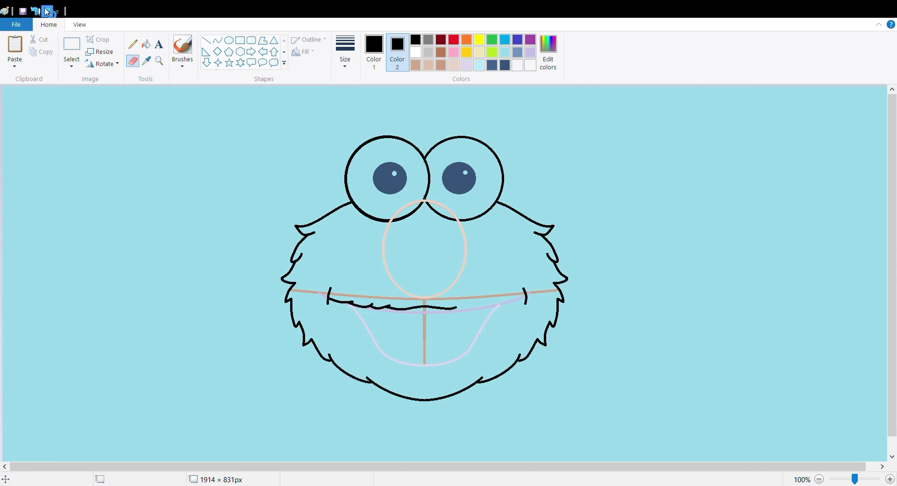
# Redo the rest of the wavy upper lip to the right corner and the black outline of the open mouth
pyautogui.click(47, 12)
pyautogui.click(47, 11)
pyautogui.click(47, 11)
pyautogui.click(47, 12)
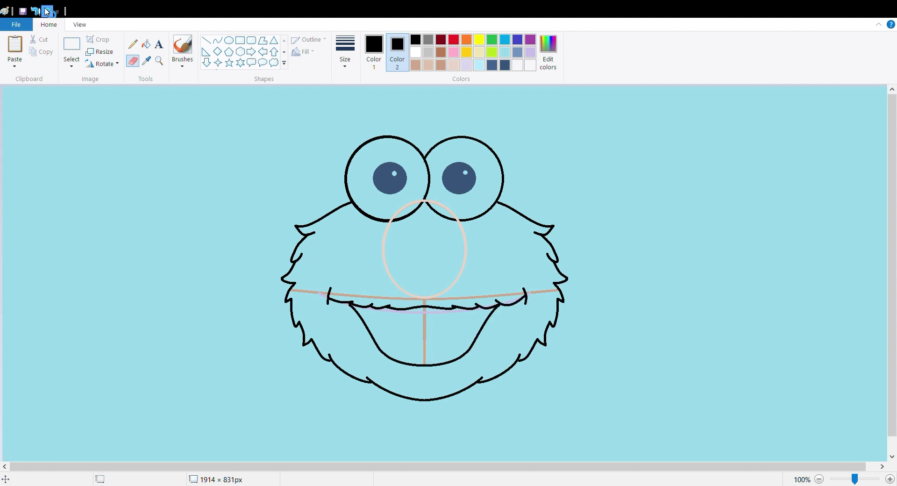
# Redo the black fill of the whole open mouth, including the small gaps under the wavy lip
pyautogui.click(47, 11)
pyautogui.click(47, 11)
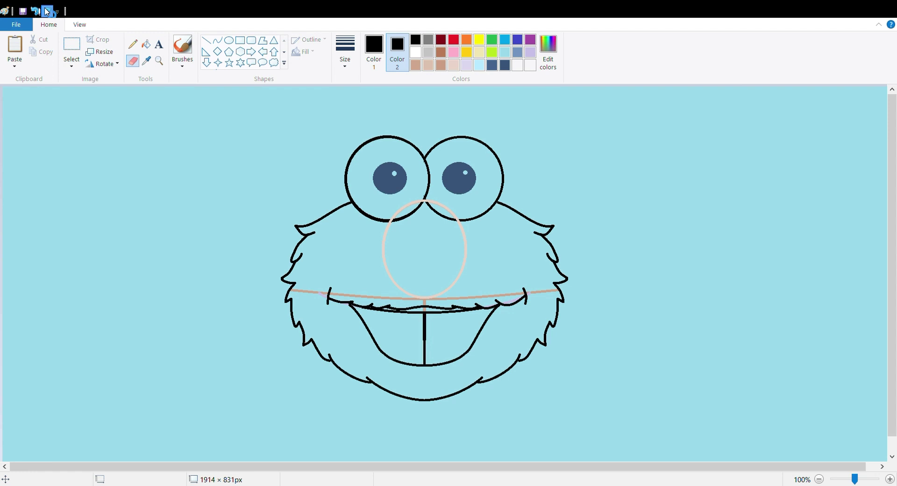
pyautogui.click(47, 12)
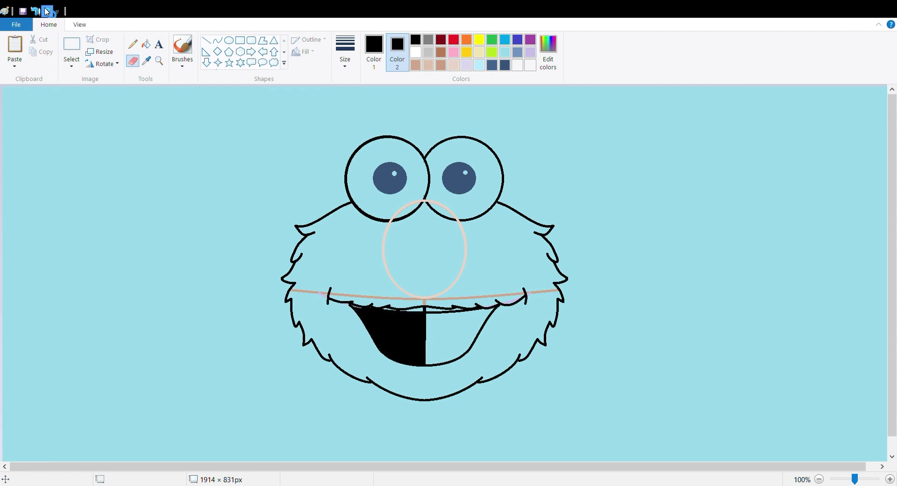
pyautogui.click(47, 11)
pyautogui.click(47, 11)
pyautogui.click(46, 11)
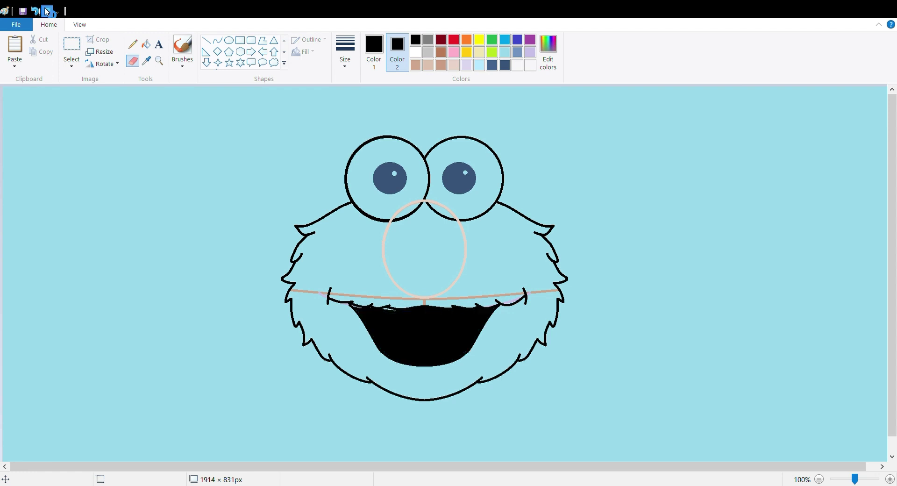
pyautogui.click(47, 12)
pyautogui.click(47, 11)
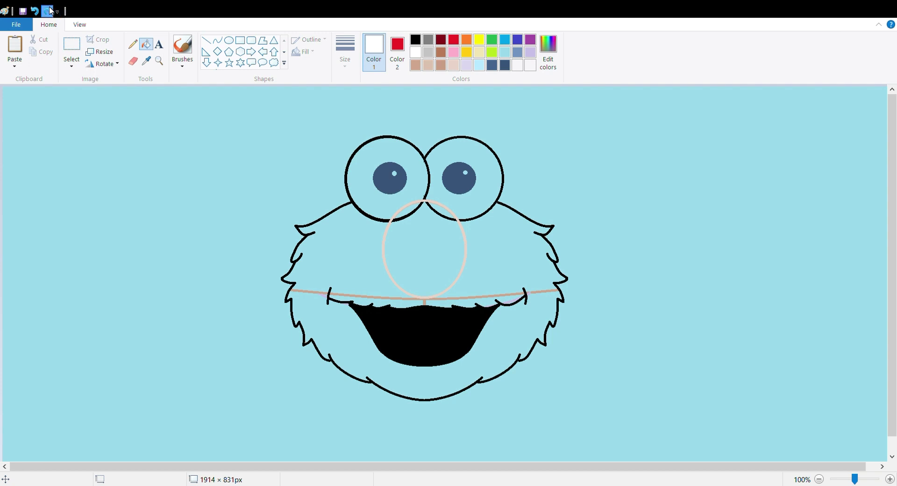
# Redo the removal of the tan horizontal guide across the face and the leftover guide marks near the mouth
pyautogui.click(50, 11)
pyautogui.click(50, 10)
pyautogui.click(50, 11)
pyautogui.click(50, 10)
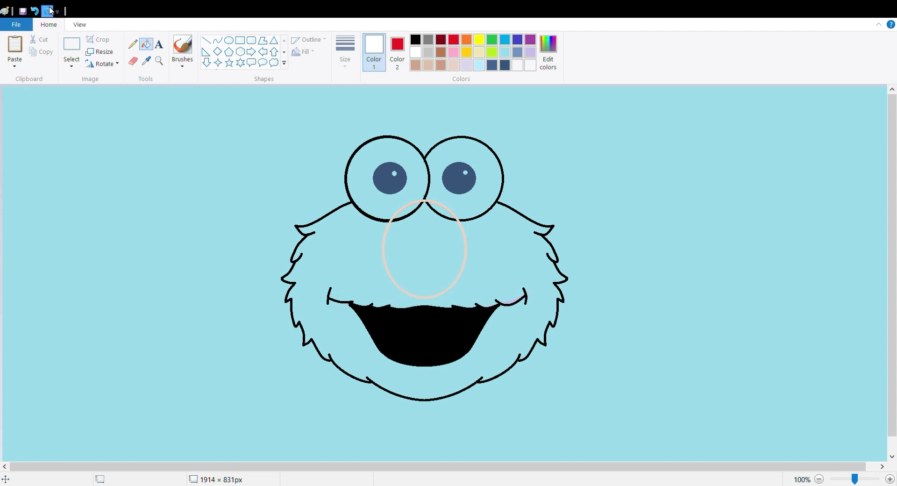
pyautogui.click(50, 10)
# Redo the black outline and yellow fill of the nose
pyautogui.click(50, 11)
pyautogui.click(51, 10)
pyautogui.click(50, 10)
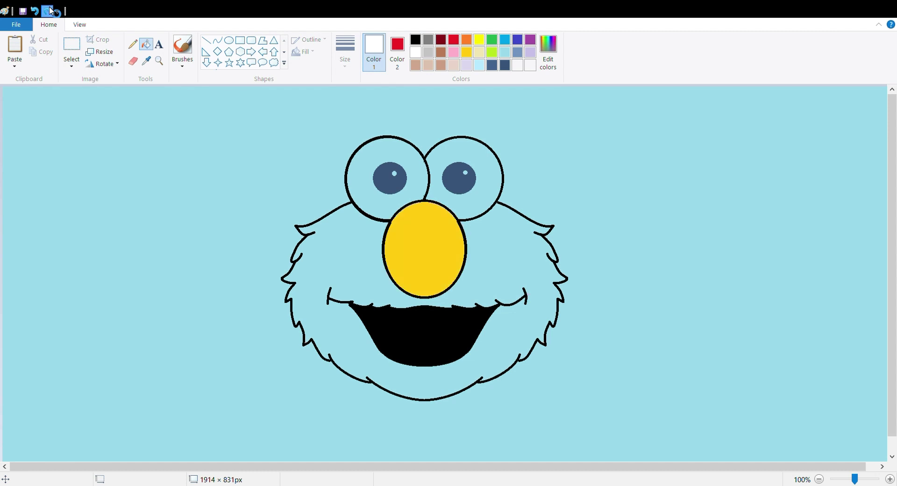
# Redo the red fill of the furry face and the white fills of both eyes and the right pupil's highlight
pyautogui.click(51, 11)
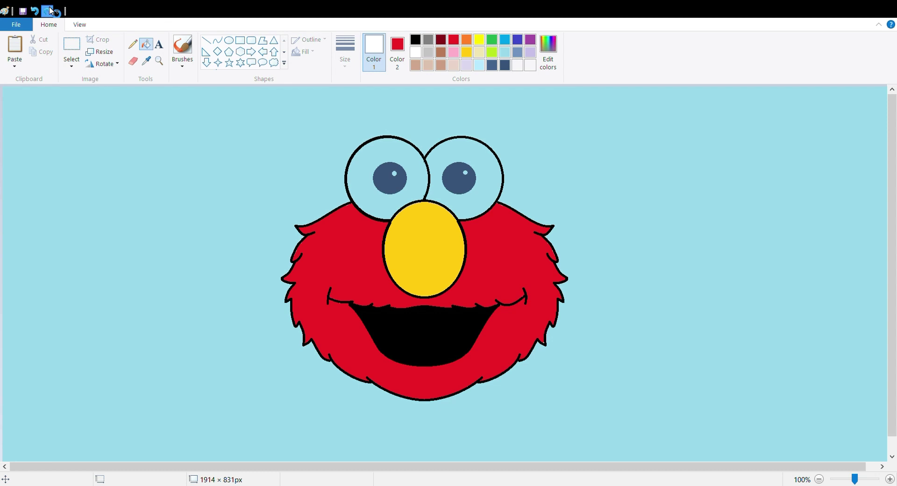
pyautogui.click(50, 11)
pyautogui.click(51, 11)
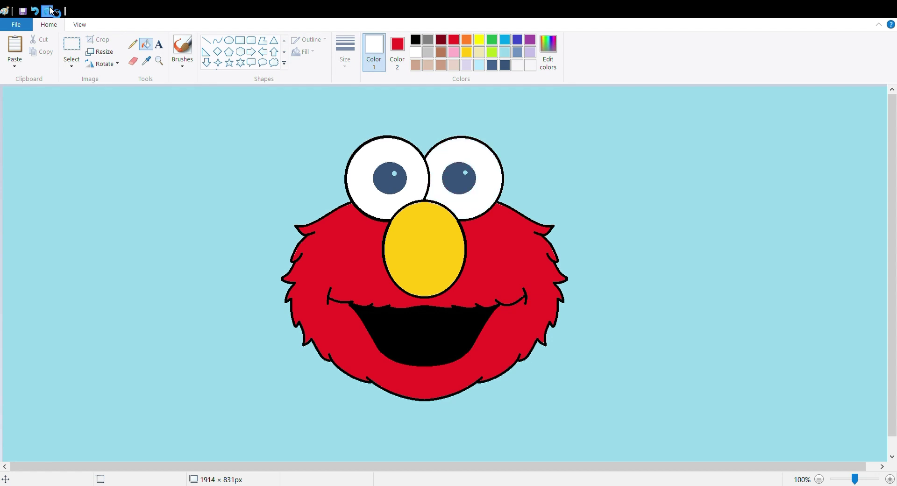
pyautogui.click(51, 10)
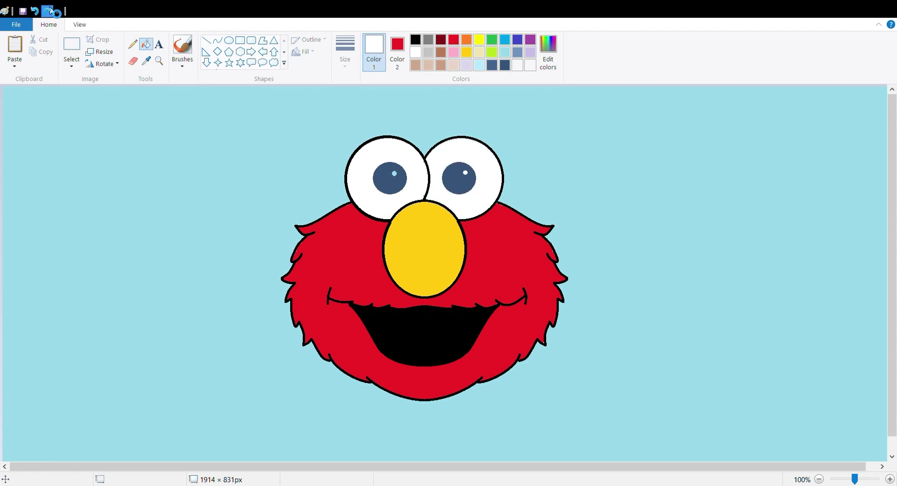